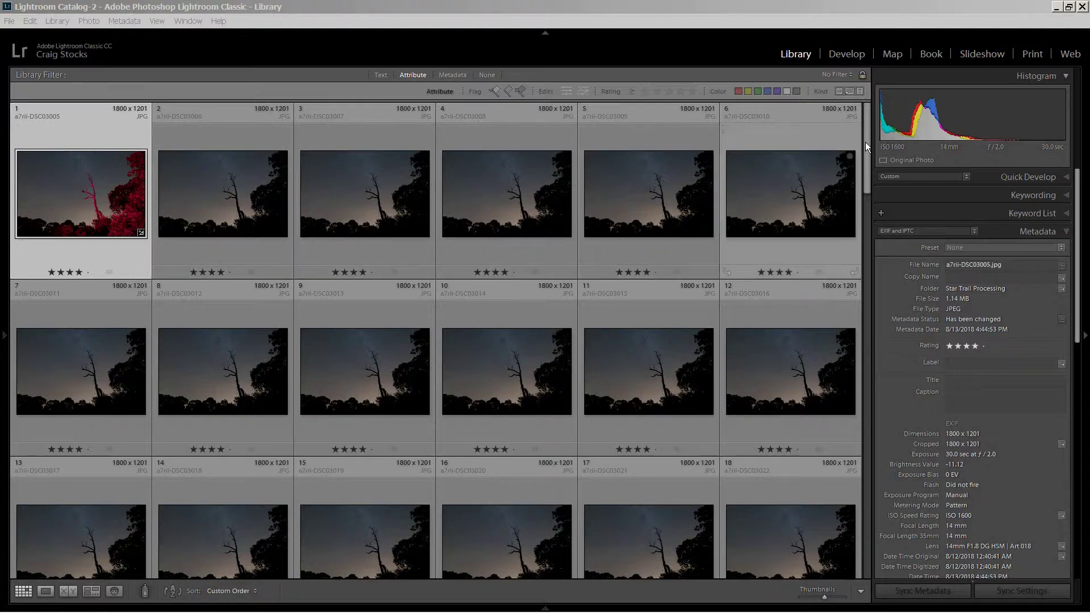
- Scroll through the thumbnail grid and open frame a7rii-DSC03005 large in Loupe view
{"action": "left_click_drag", "start_coordinate": [867, 149], "coordinate": [881, 107]}
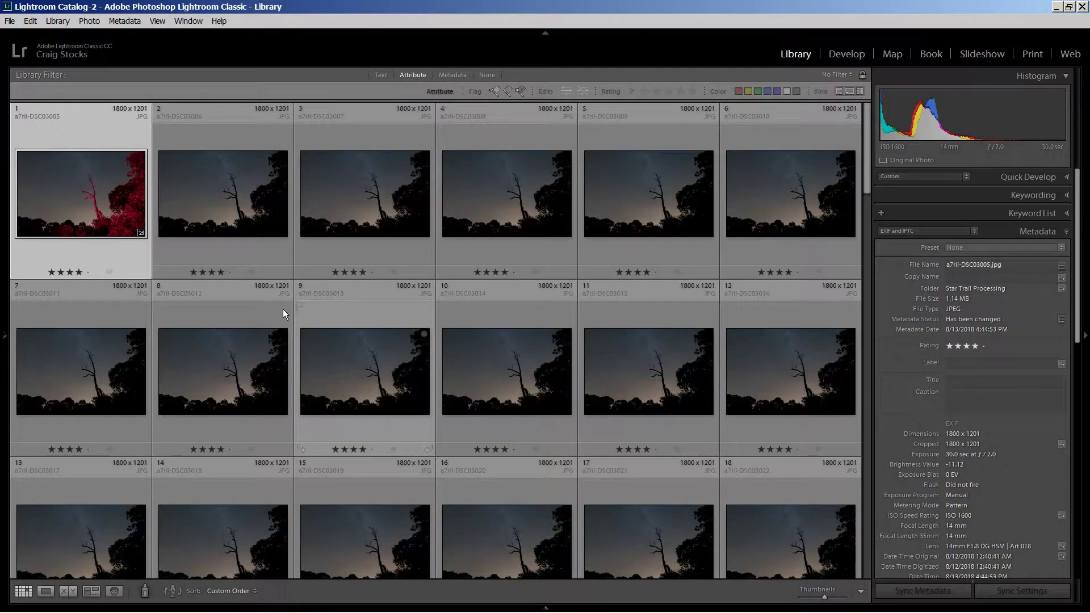
{"action": "double_click", "coordinate": [114, 200]}
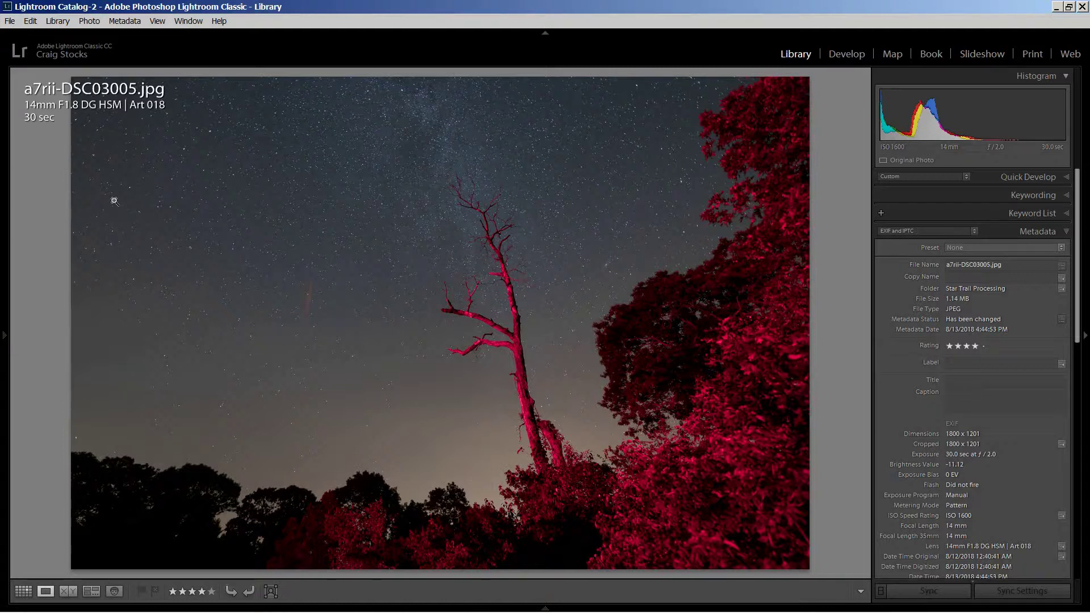
- Advance one frame at a time through the night shots up to a7rii-DSC03029
{"action": "key", "text": "Right"}
{"action": "key", "text": "Right"}
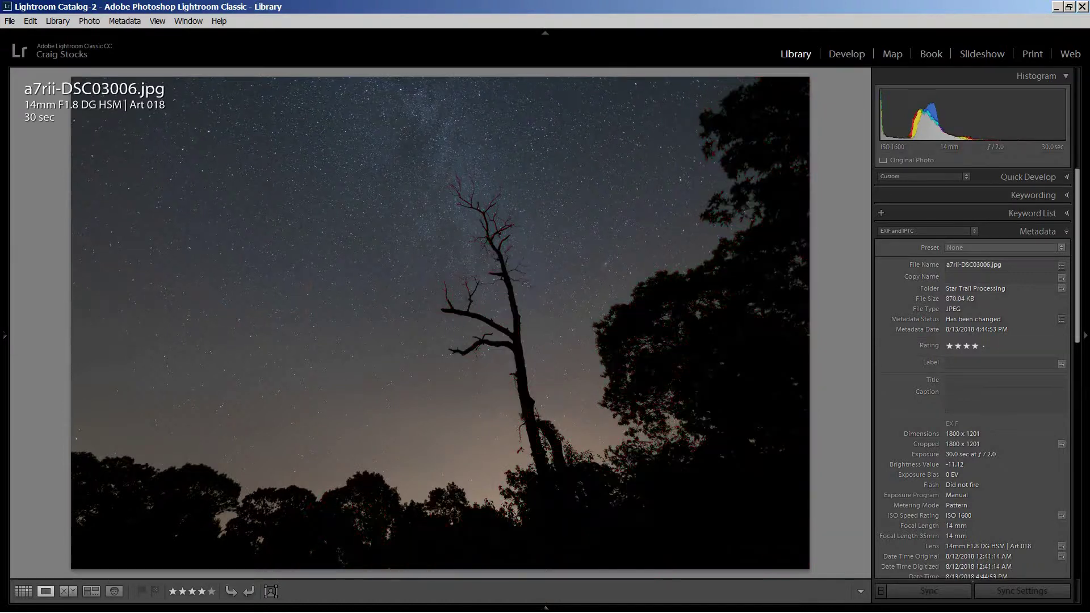
{"action": "key", "text": "Right"}
{"action": "key", "text": "Right"}
{"action": "key", "text": "Right"}
{"action": "key", "text": "Right"}
{"action": "key", "text": "Right"}
{"action": "key", "text": "Right"}
{"action": "key", "text": "Right"}
{"action": "key", "text": "Right"}
{"action": "key", "text": "Right"}
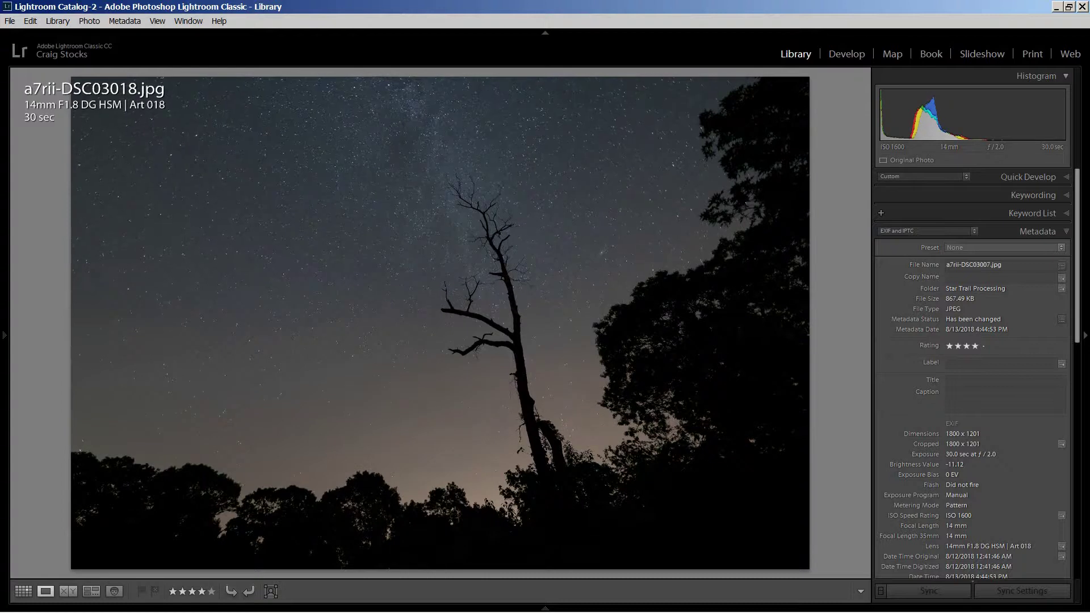
{"action": "key", "text": "Right"}
{"action": "key", "text": "Right"}
{"action": "key", "text": "Right"}
- Select every frame in Grid view and open them as layers in a new Photoshop document, Untitled1
{"action": "key", "text": "g"}
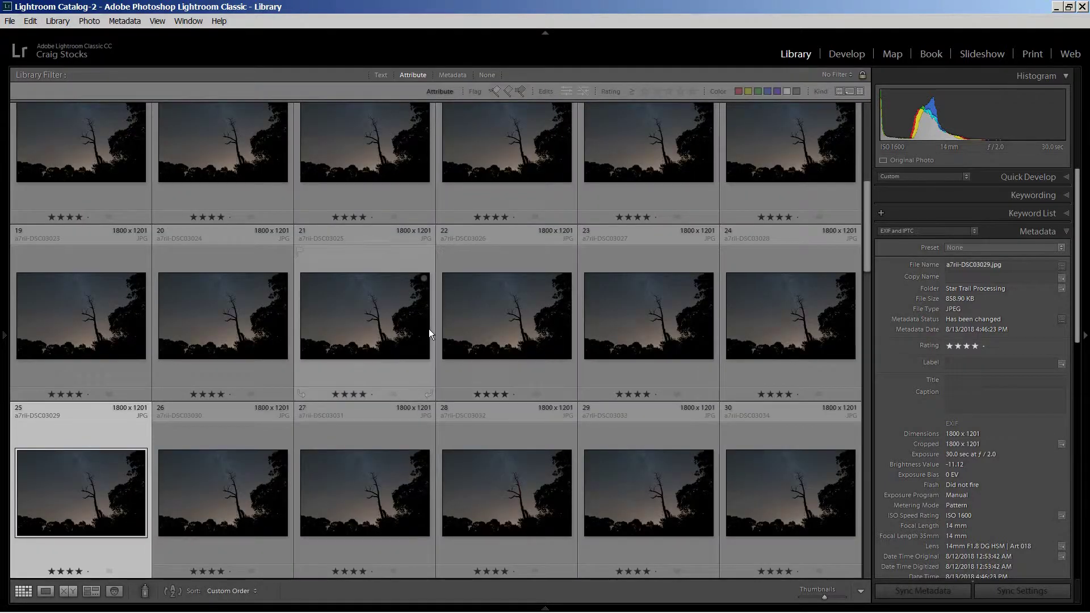
{"action": "key", "text": "ctrl+a"}
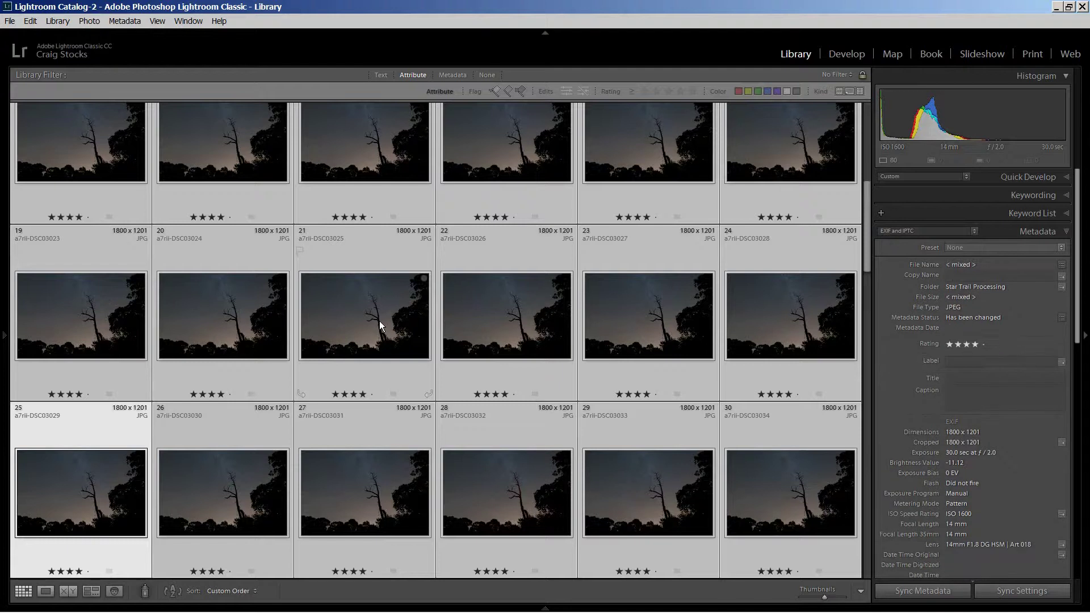
{"action": "right_click", "coordinate": [379, 322]}
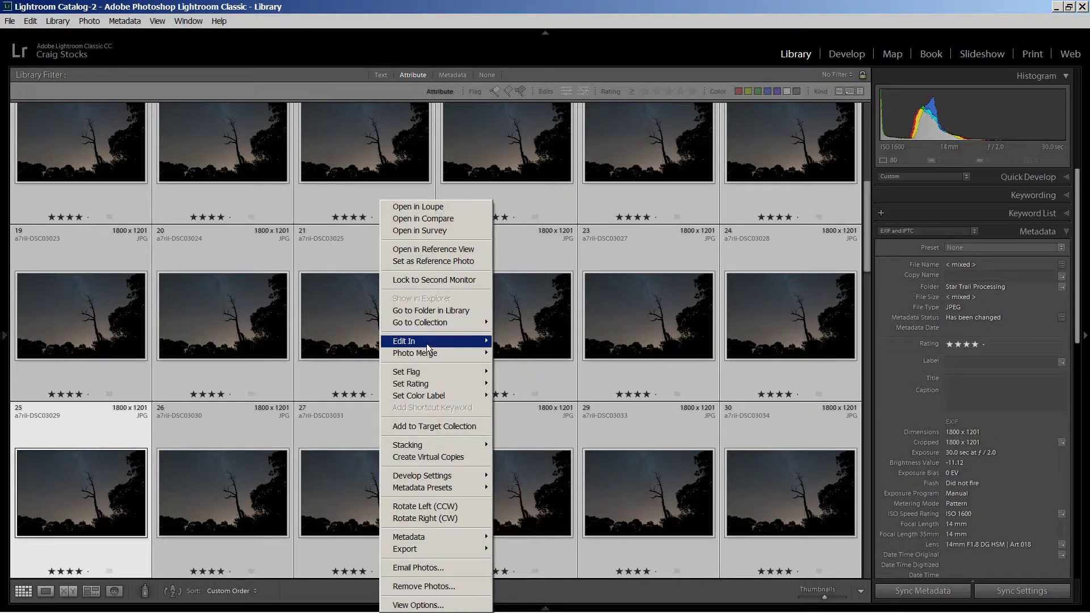
{"action": "mouse_move", "coordinate": [427, 343]}
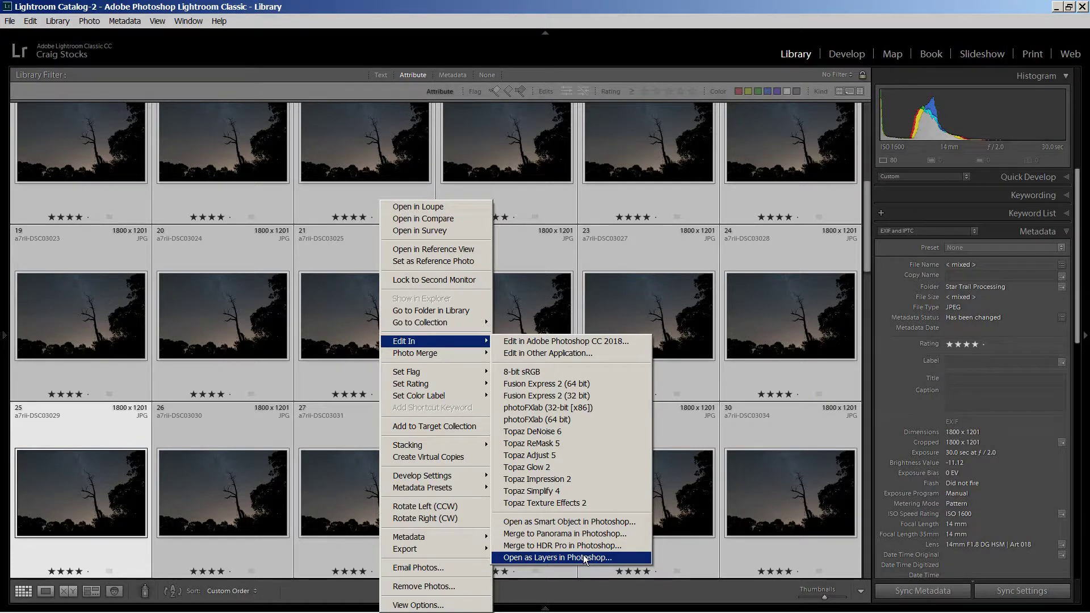
{"action": "left_click", "coordinate": [496, 6]}
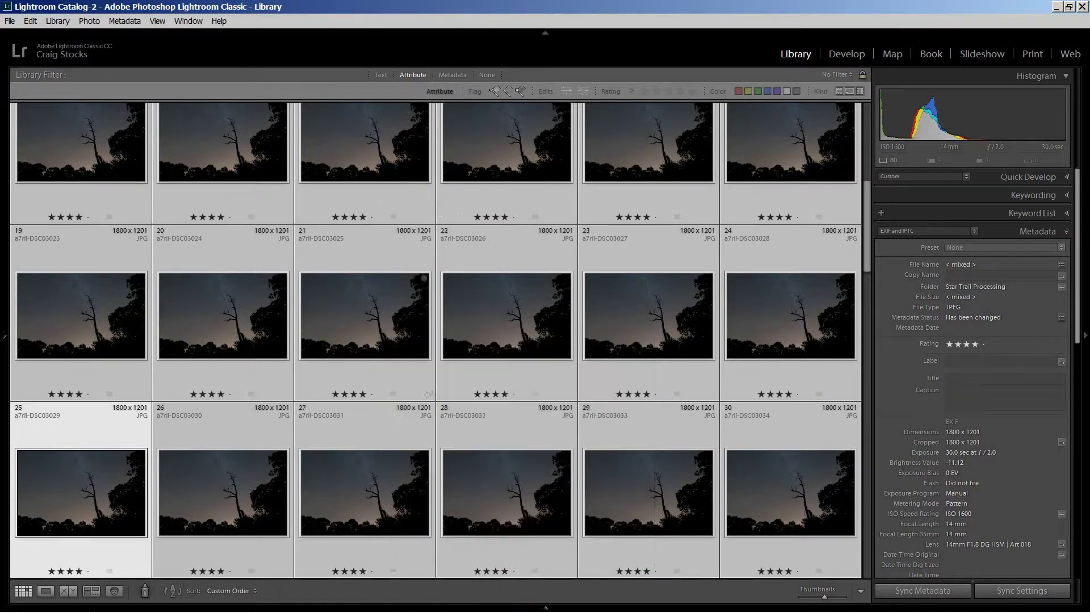
{"action": "left_click", "coordinate": [262, 605]}
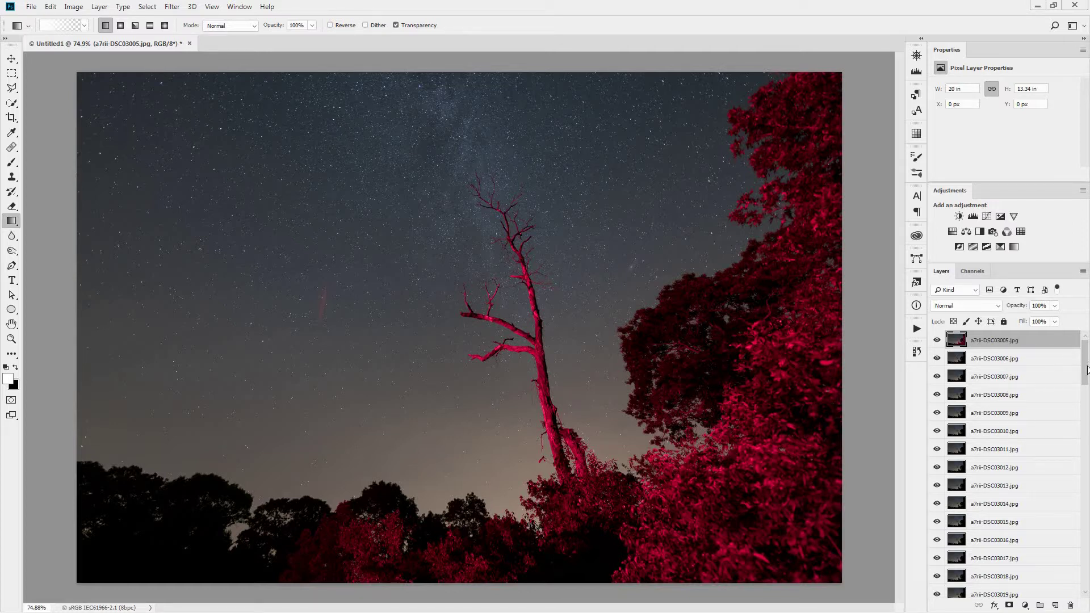
- Hide and reshow the red-lit top layer to compare it with the other frames
{"action": "scroll", "coordinate": [1084, 389], "scroll_direction": "down", "scroll_amount": 3}
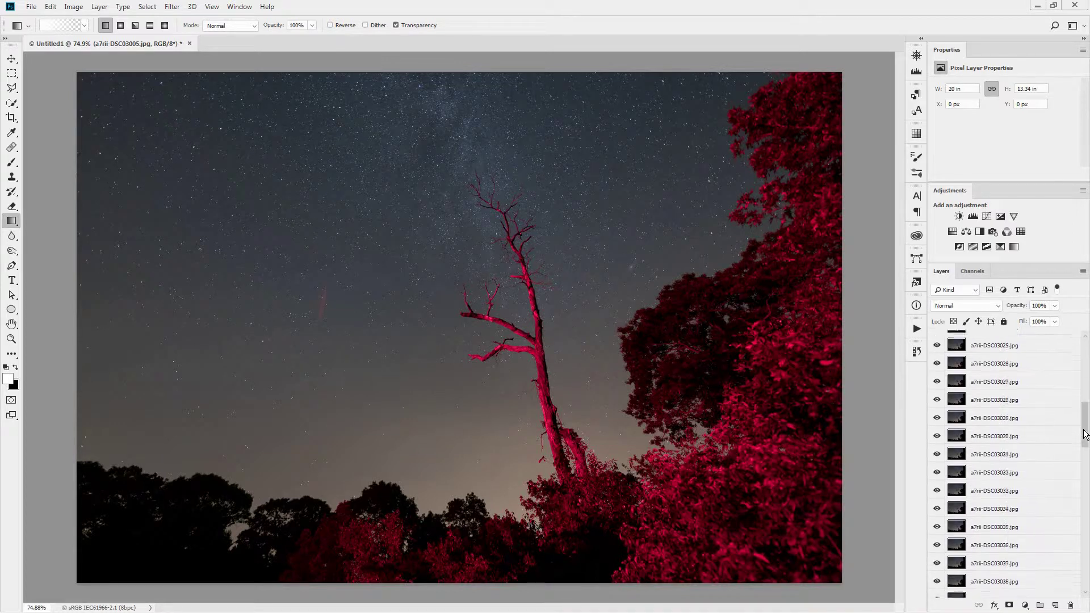
{"action": "scroll", "coordinate": [1039, 362], "scroll_direction": "up", "scroll_amount": 3}
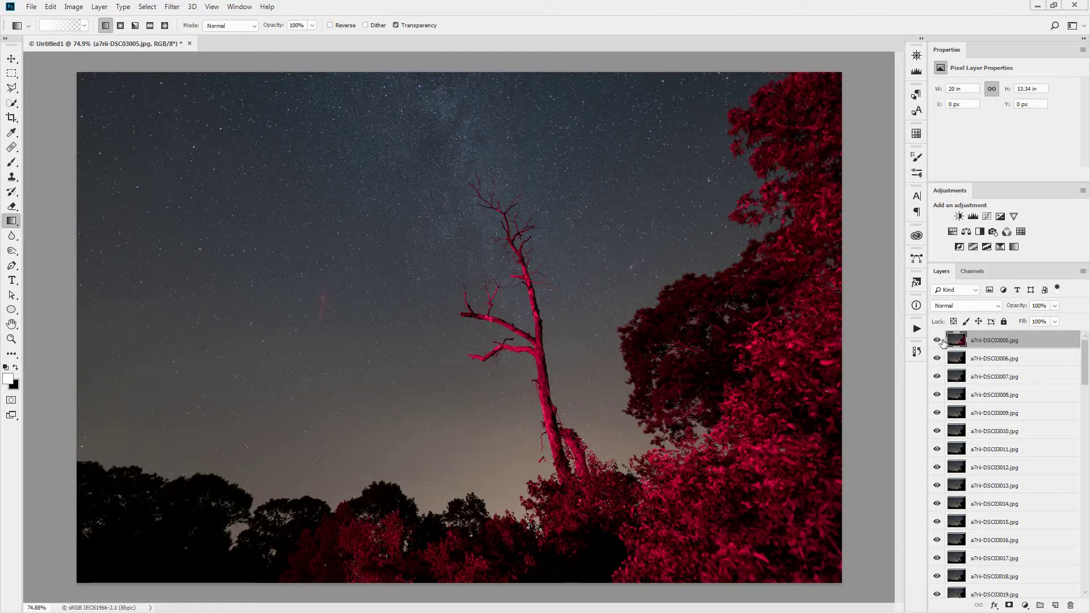
{"action": "left_click", "coordinate": [936, 341]}
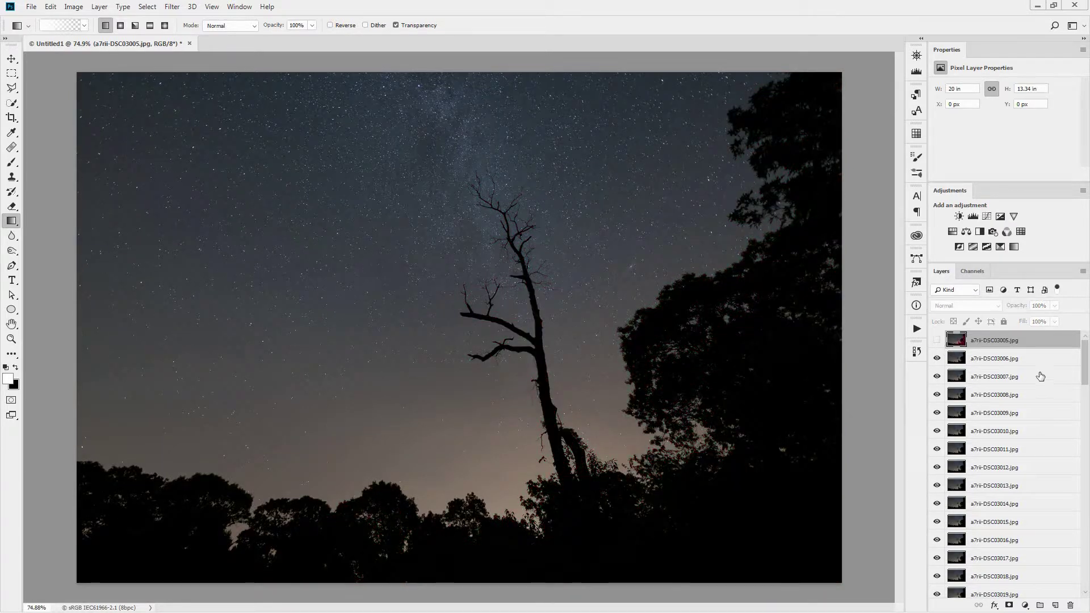
{"action": "key", "text": "ctrl+comma"}
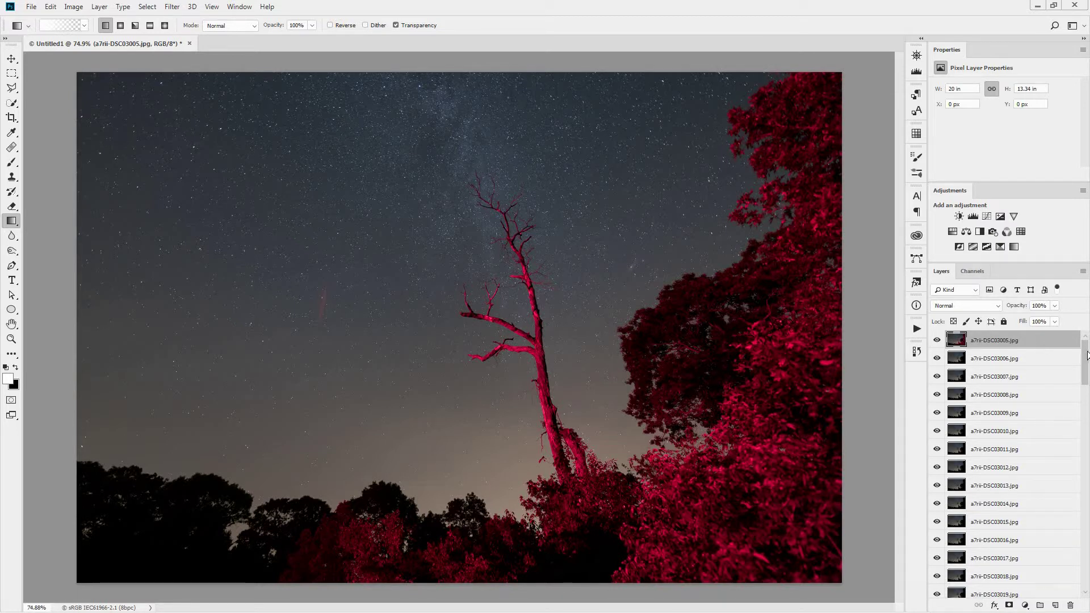
- Select all frame layers from a7rii-DSC03005.jpg down to a7rii-DSC03084.jpg
{"action": "scroll", "coordinate": [1083, 501], "scroll_direction": "down", "scroll_amount": 7}
{"action": "scroll", "coordinate": [1083, 501], "scroll_direction": "down", "scroll_amount": 15}
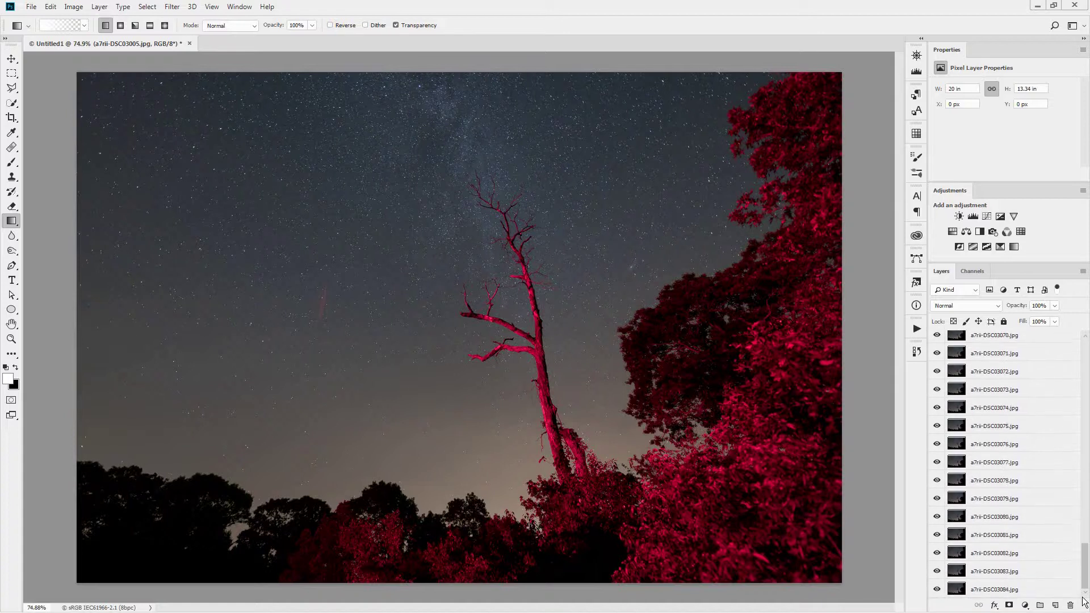
{"action": "left_click", "coordinate": [1040, 591], "text": "shift"}
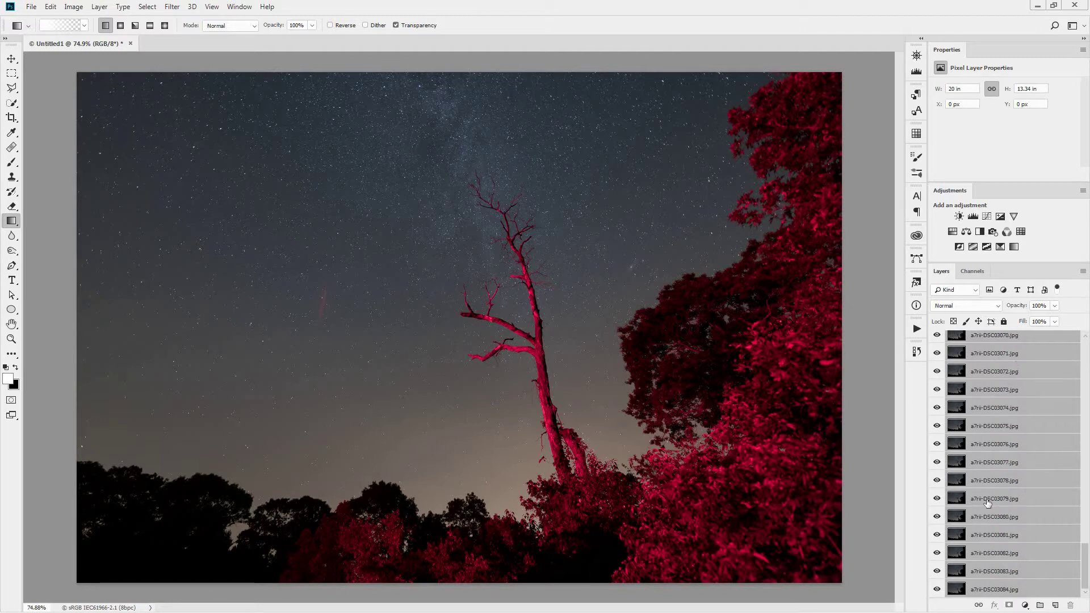
- Set the blend mode of all selected frame layers to Lighten
{"action": "left_click", "coordinate": [993, 309]}
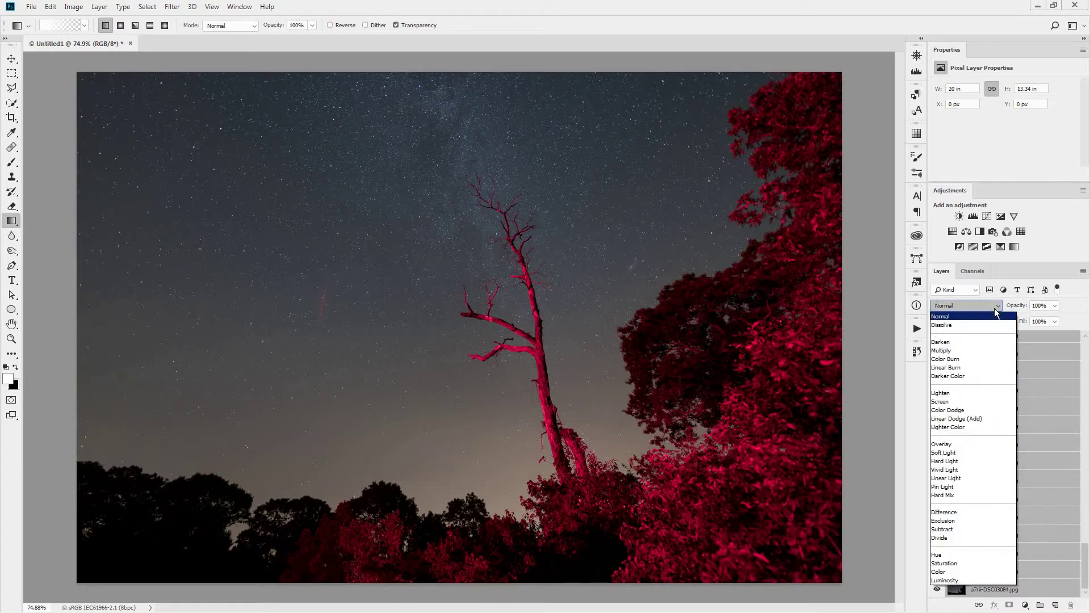
{"action": "left_click", "coordinate": [959, 393]}
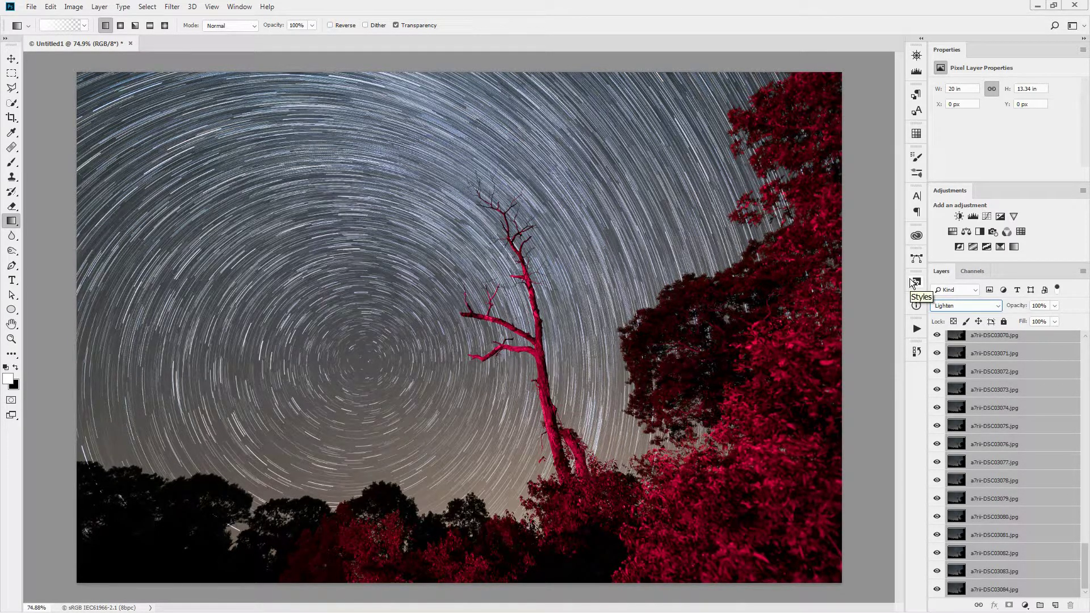
{"action": "mouse_move", "coordinate": [391, 611]}
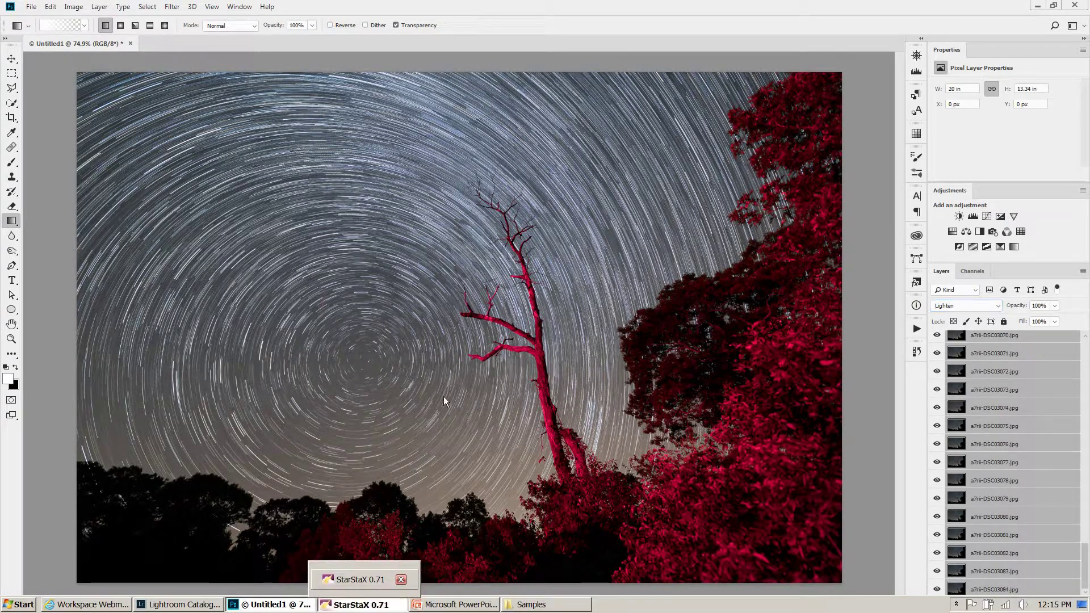
- Bring the empty StarStaX window forward, then restore the Samples folder window over it
{"action": "left_click", "coordinate": [390, 606]}
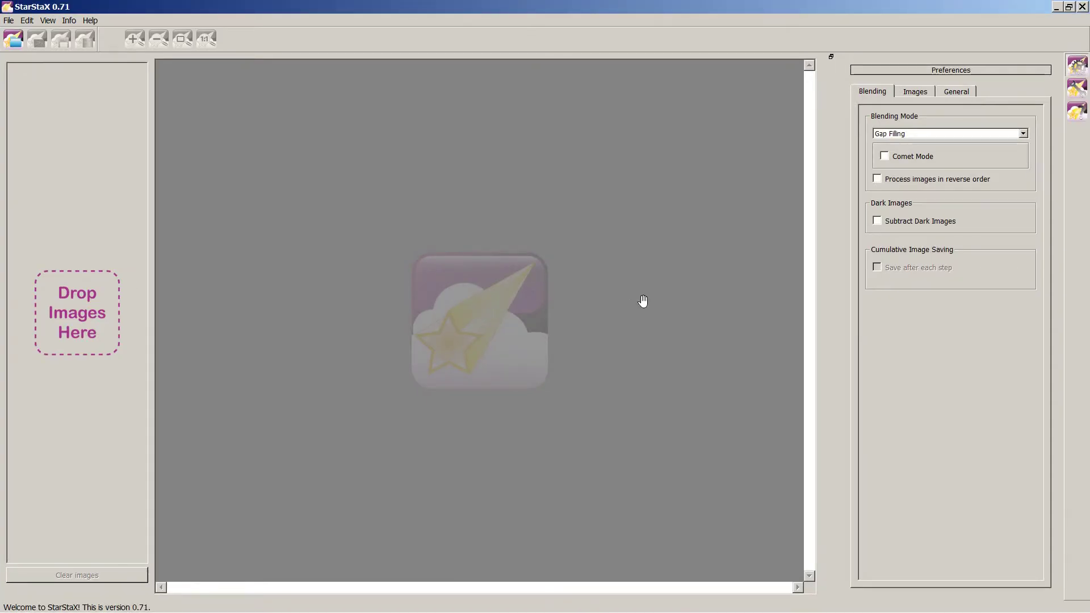
{"action": "mouse_move", "coordinate": [458, 611]}
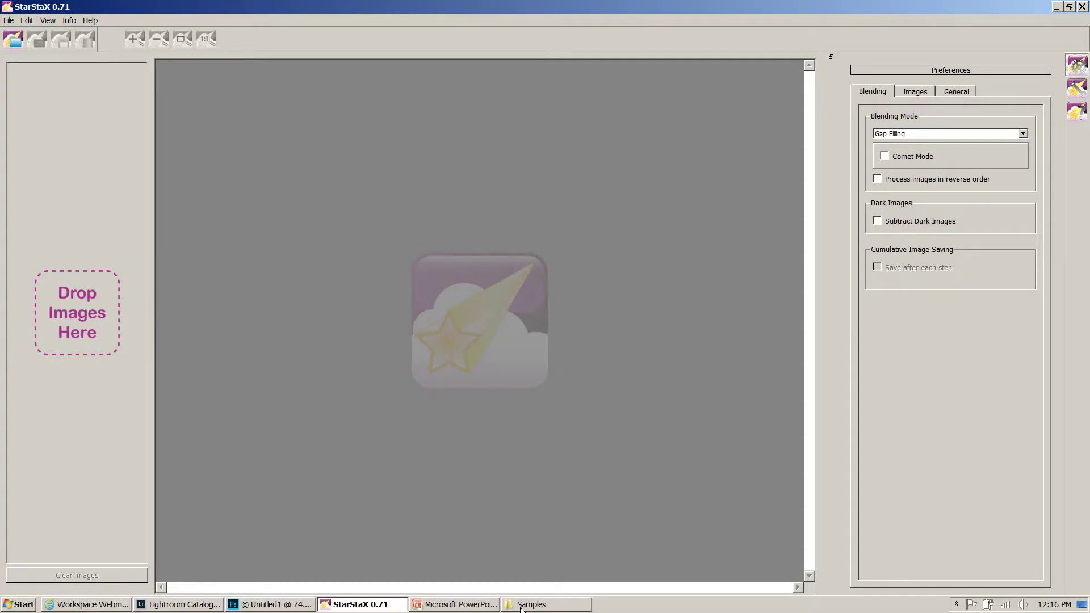
{"action": "mouse_move", "coordinate": [526, 609]}
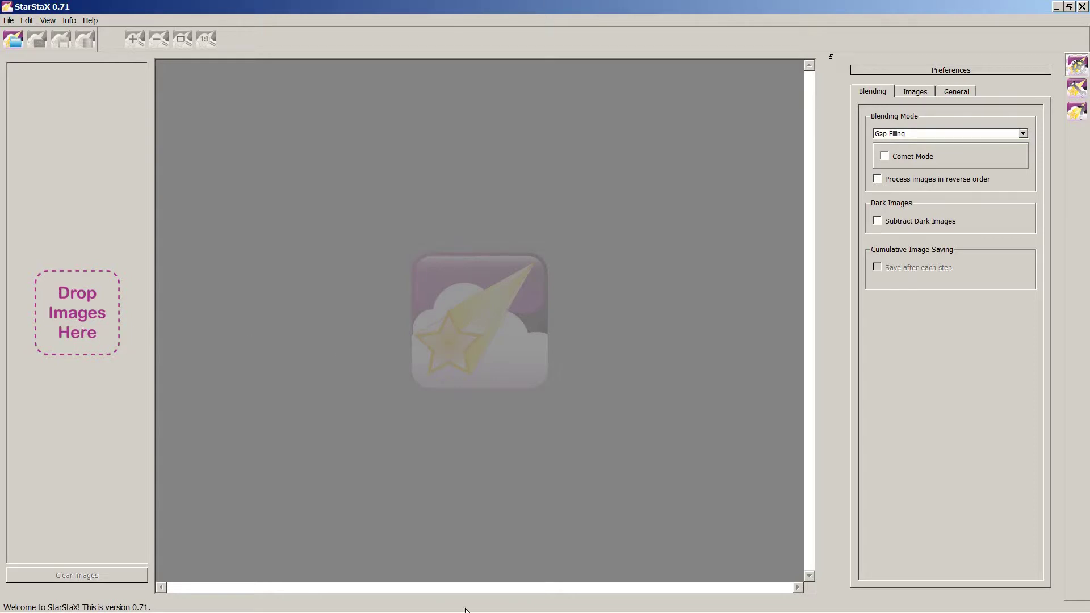
{"action": "left_click", "coordinate": [534, 605]}
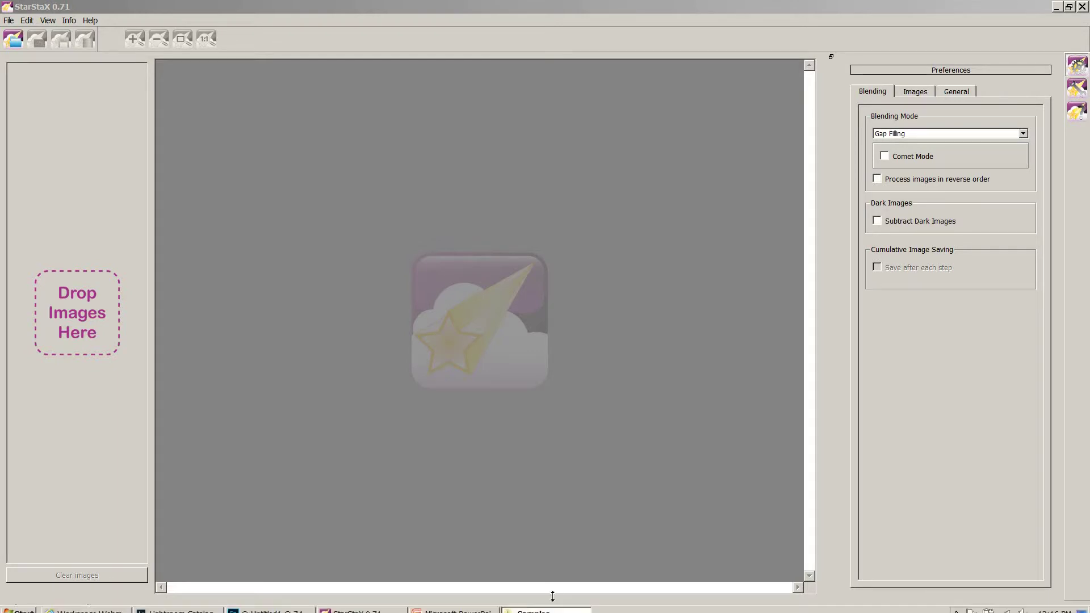
{"action": "left_click", "coordinate": [536, 606]}
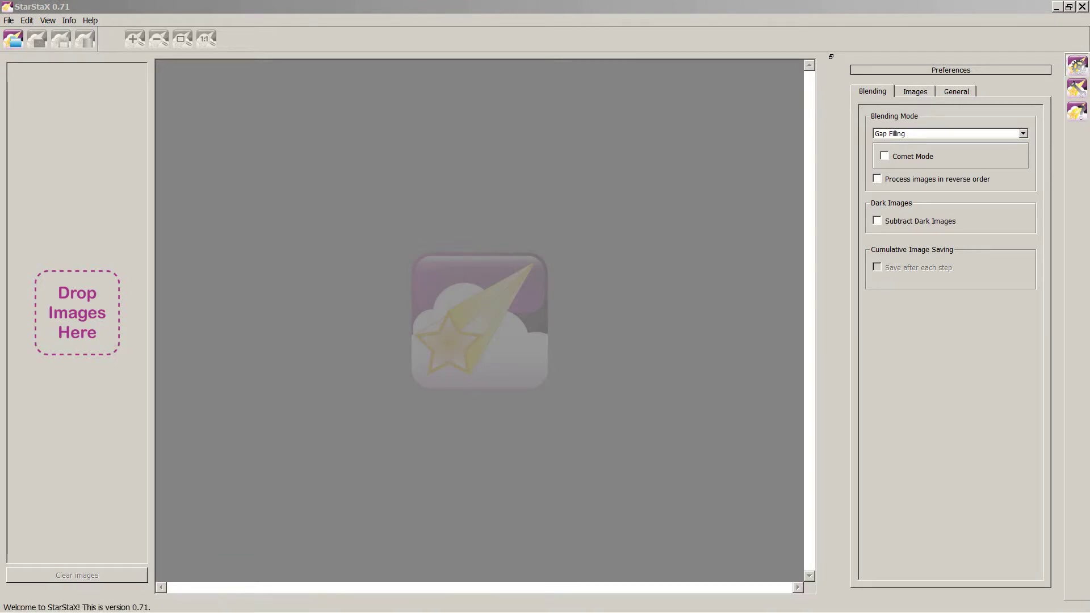
- Select all frames in Star Trail Processing, from a7rii-DSC03005, and drop them into StarStaX
{"action": "key", "text": "alt+Tab"}
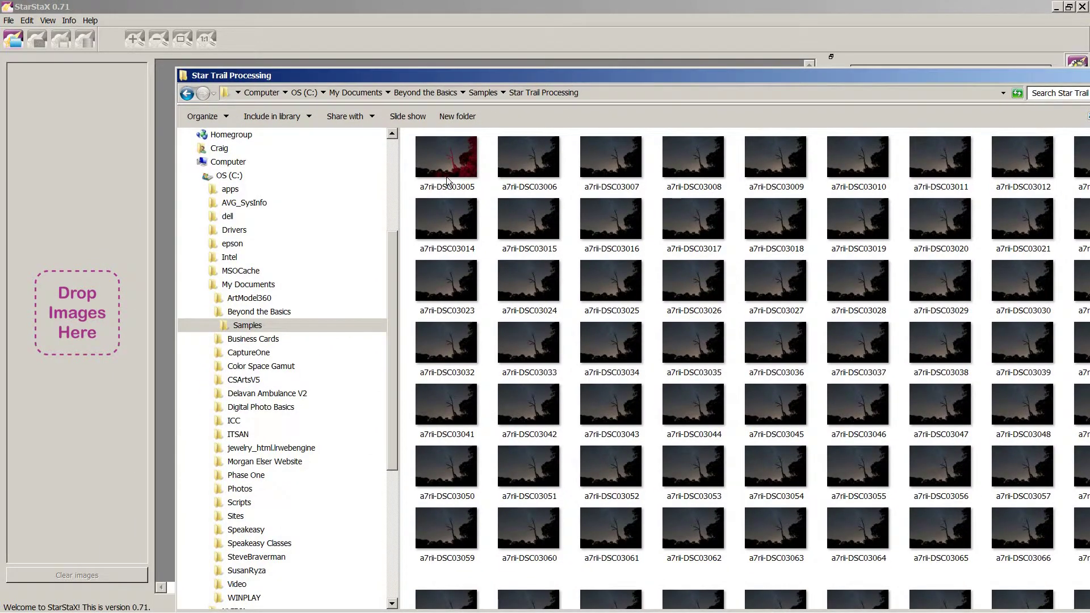
{"action": "left_click", "coordinate": [434, 144]}
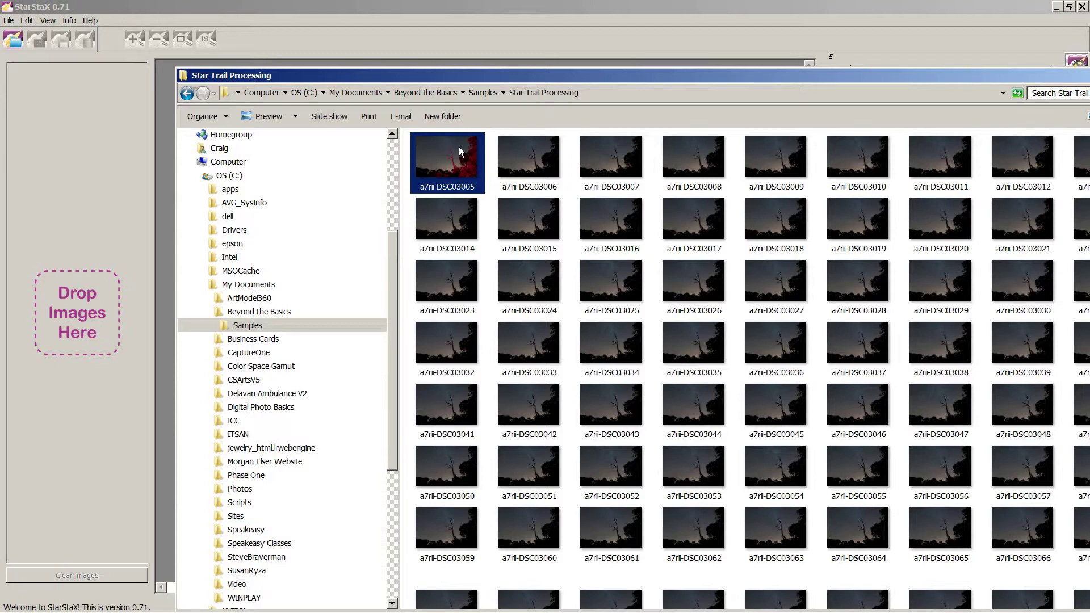
{"action": "key", "text": "ctrl+a"}
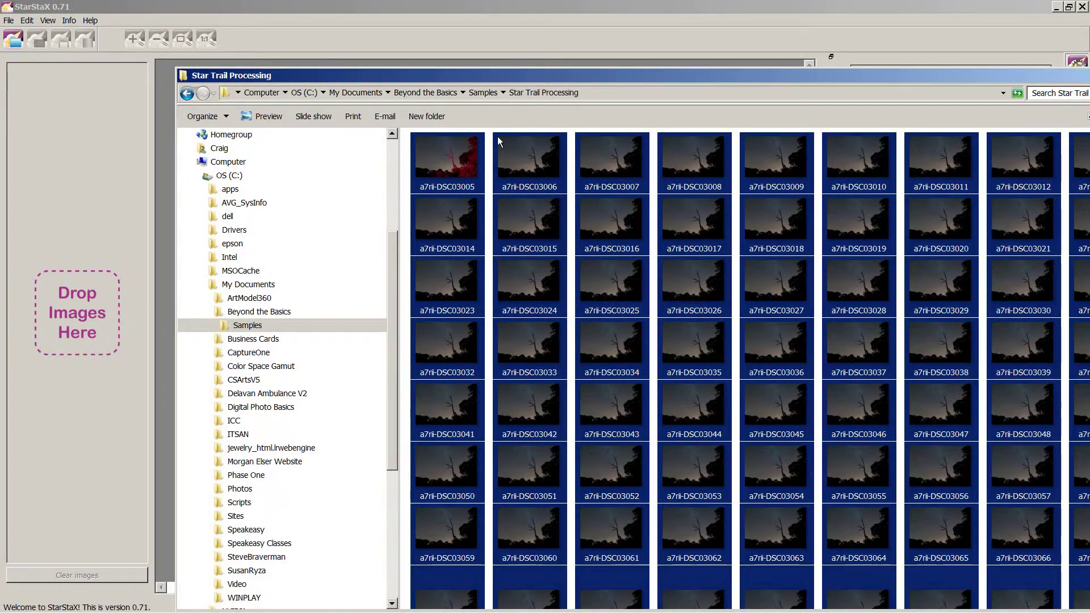
{"action": "left_click_drag", "start_coordinate": [461, 159], "coordinate": [79, 305]}
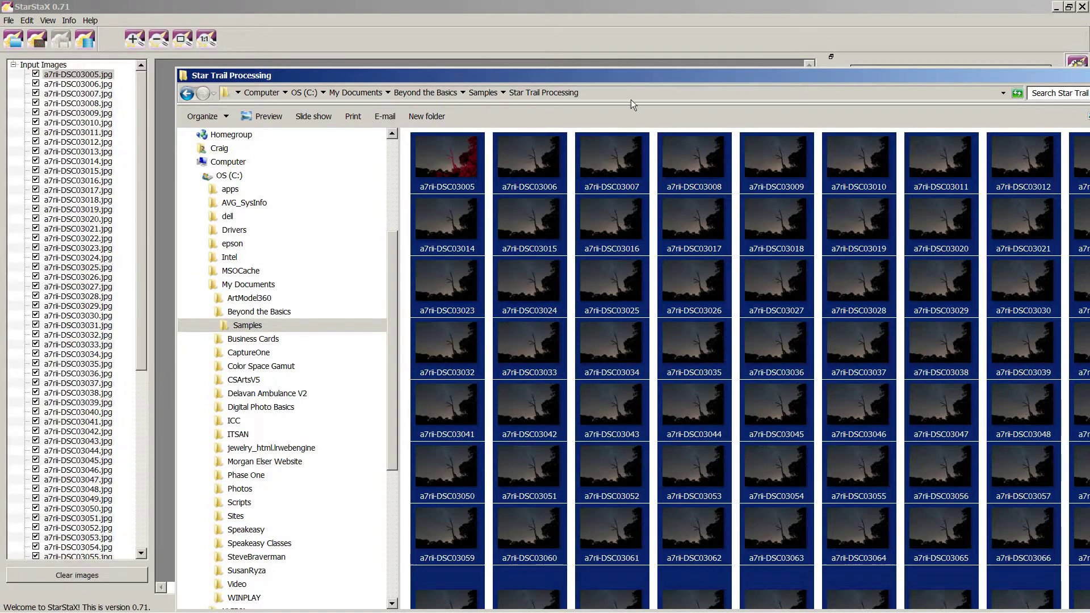
{"action": "left_click_drag", "start_coordinate": [655, 77], "coordinate": [612, 79]}
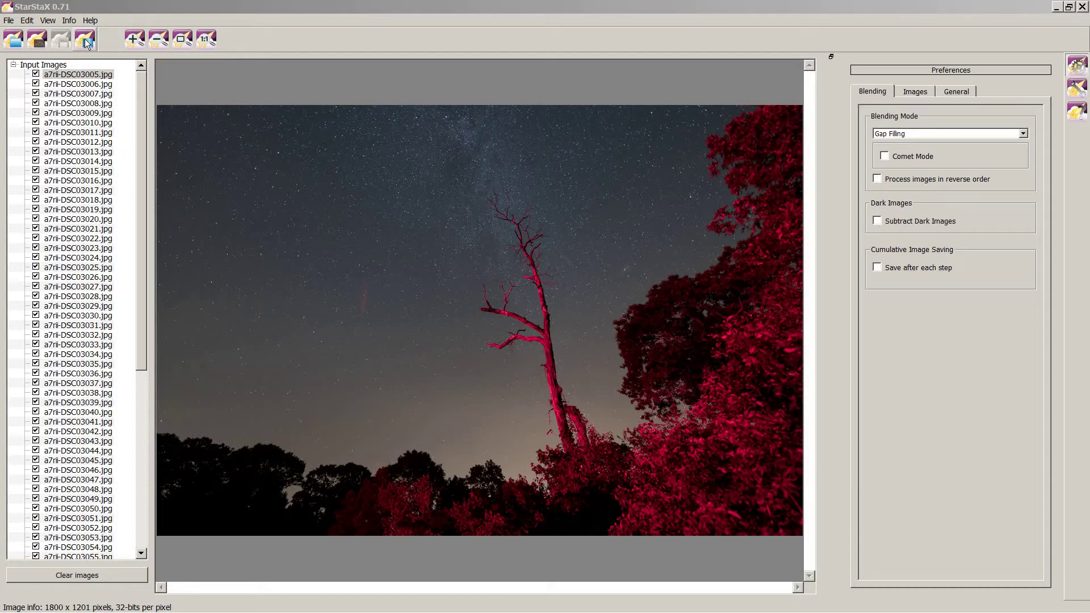
- Run Gap Filling blending on the 80 frames and dismiss the Blending done! message
{"action": "left_click", "coordinate": [84, 38]}
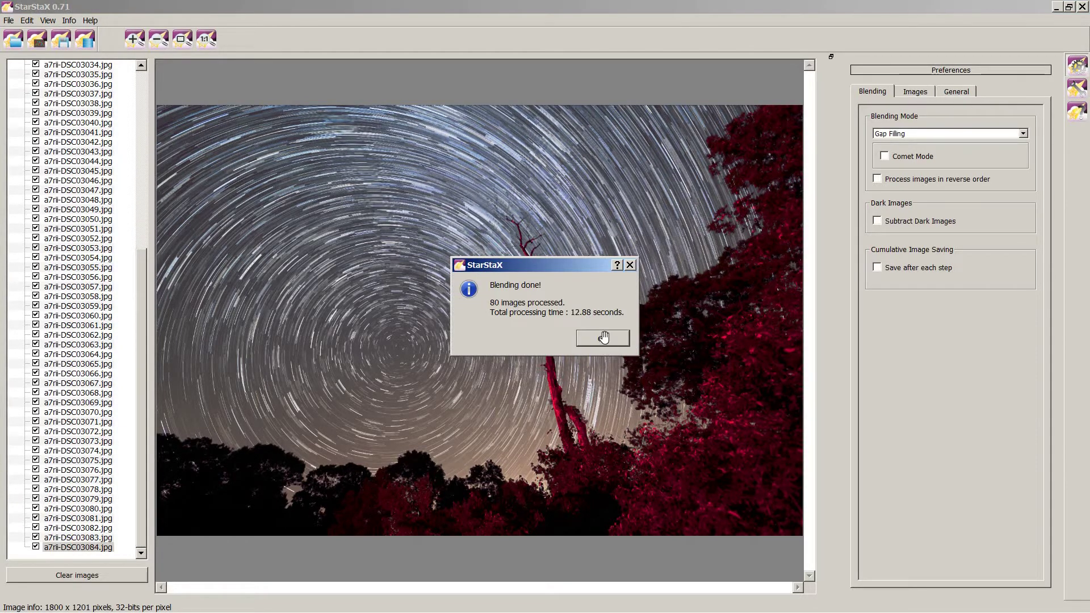
{"action": "left_click", "coordinate": [603, 340]}
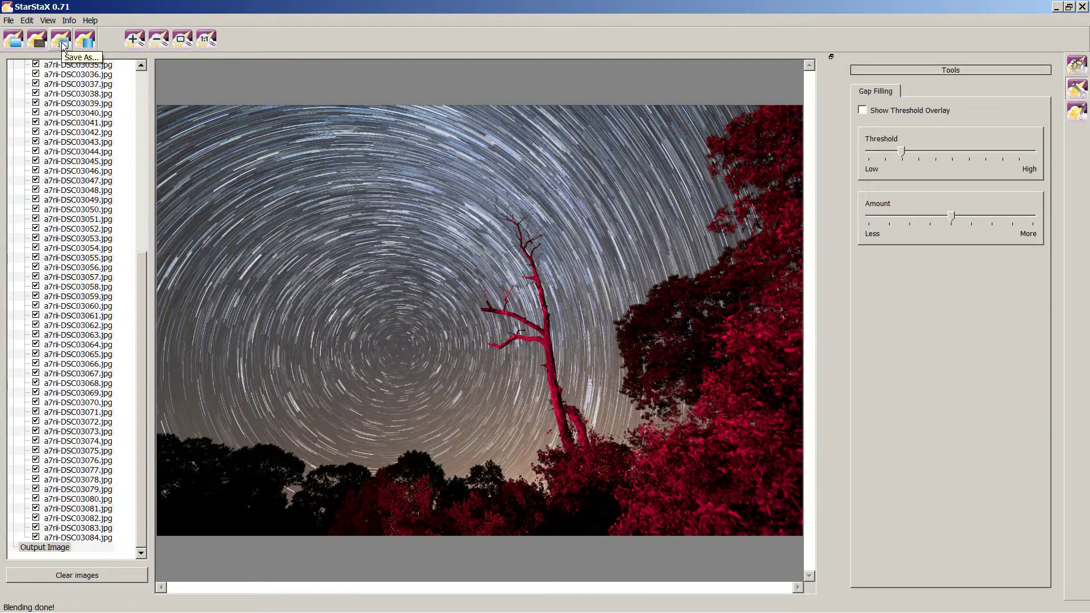
- Return to Untitled1 in Photoshop and hide the top a7rii-DSC03005.jpg layer to silhouette the tree
{"action": "mouse_move", "coordinate": [294, 608]}
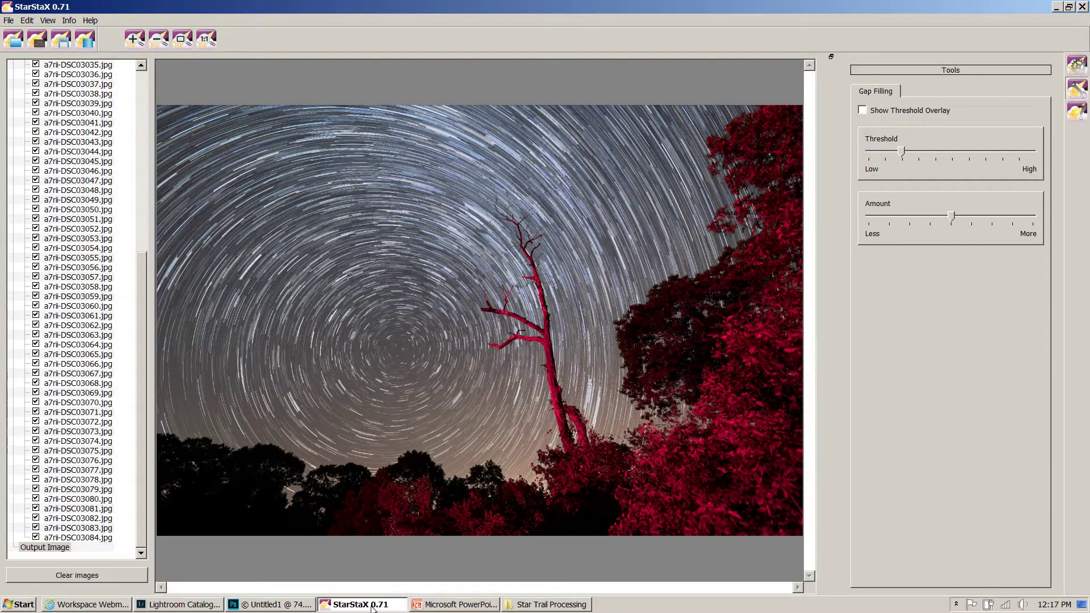
{"action": "left_click", "coordinate": [277, 604]}
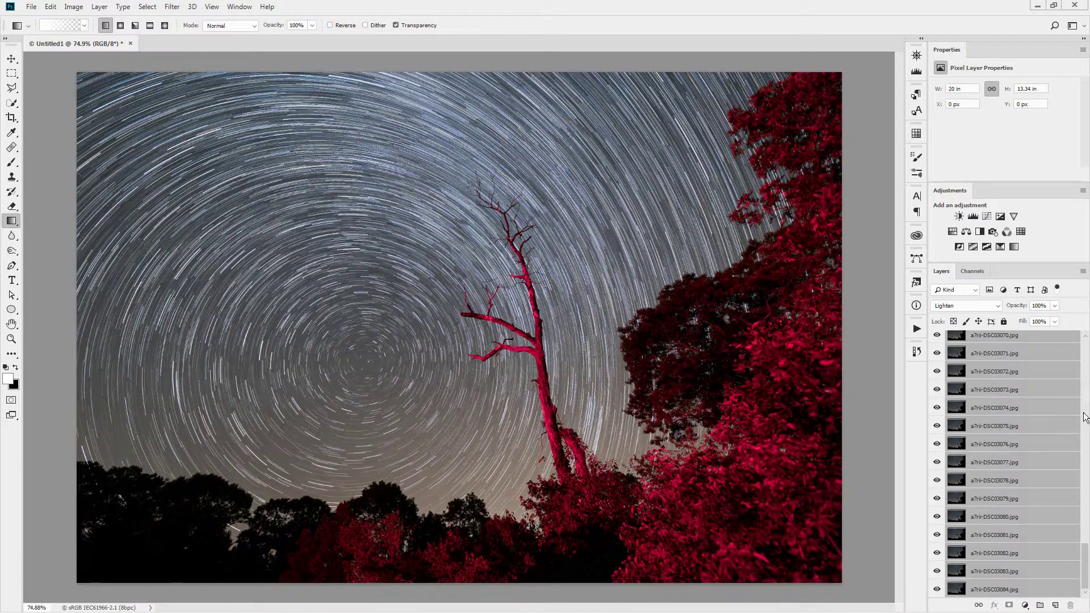
{"action": "left_click_drag", "start_coordinate": [1085, 542], "coordinate": [1088, 312]}
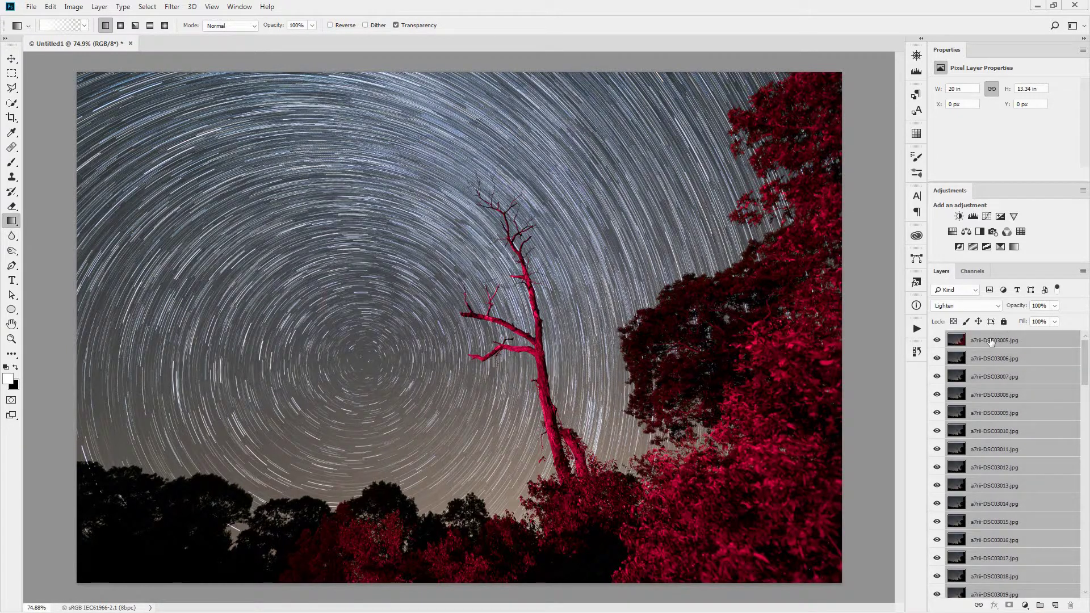
{"action": "left_click", "coordinate": [991, 341]}
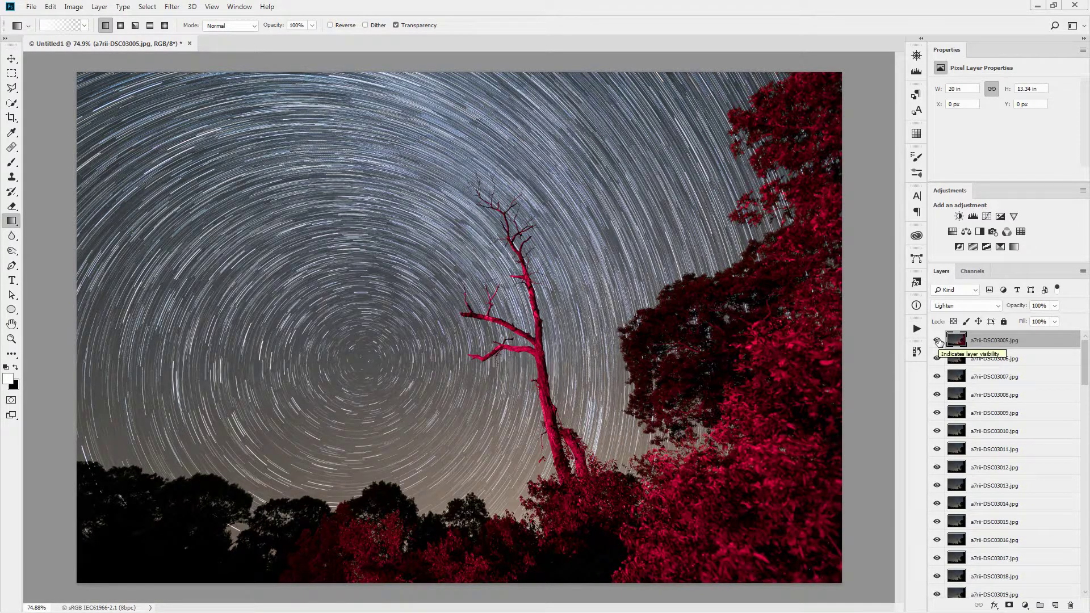
{"action": "left_click", "coordinate": [938, 340]}
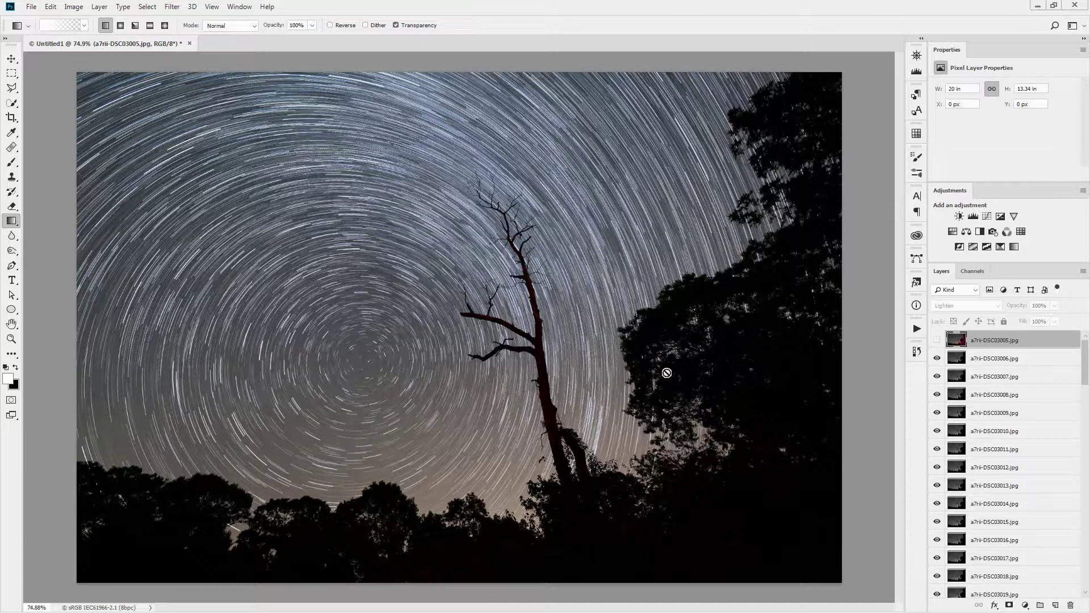
{"action": "scroll", "coordinate": [666, 373], "scroll_direction": "up", "scroll_amount": 1}
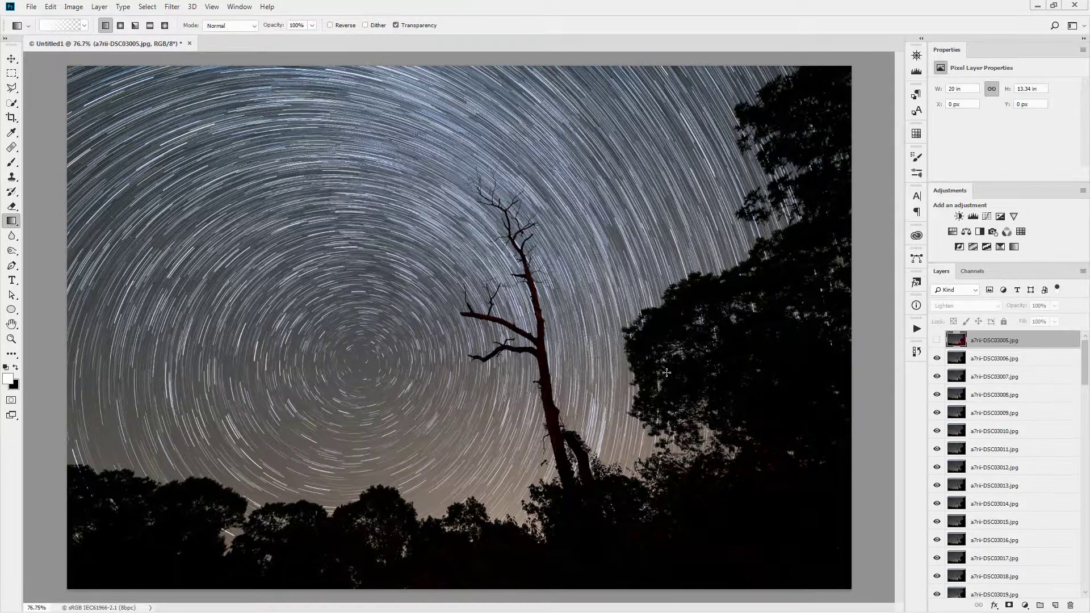